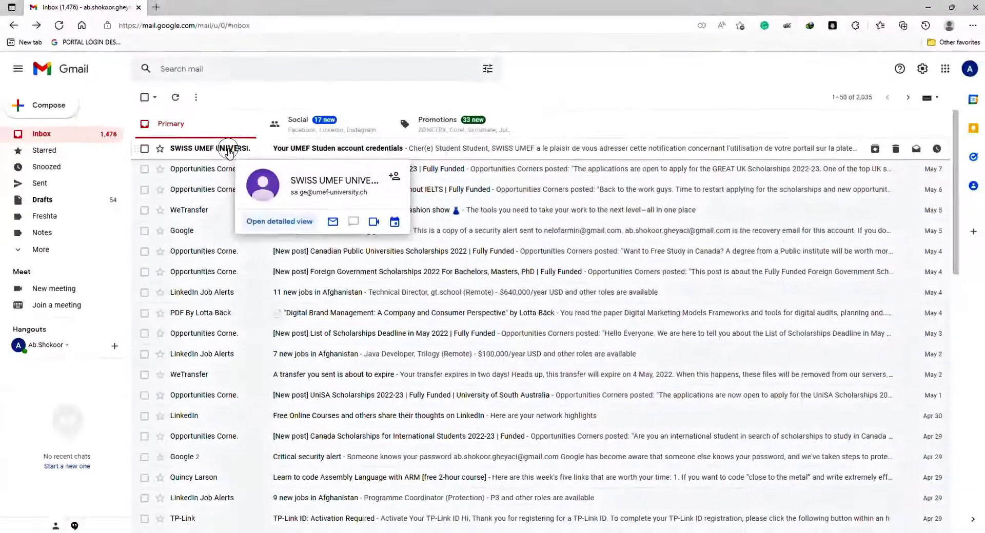
Step: Open the SWISS UMEF student account credentials email in the Gmail inbox
click(277, 177)
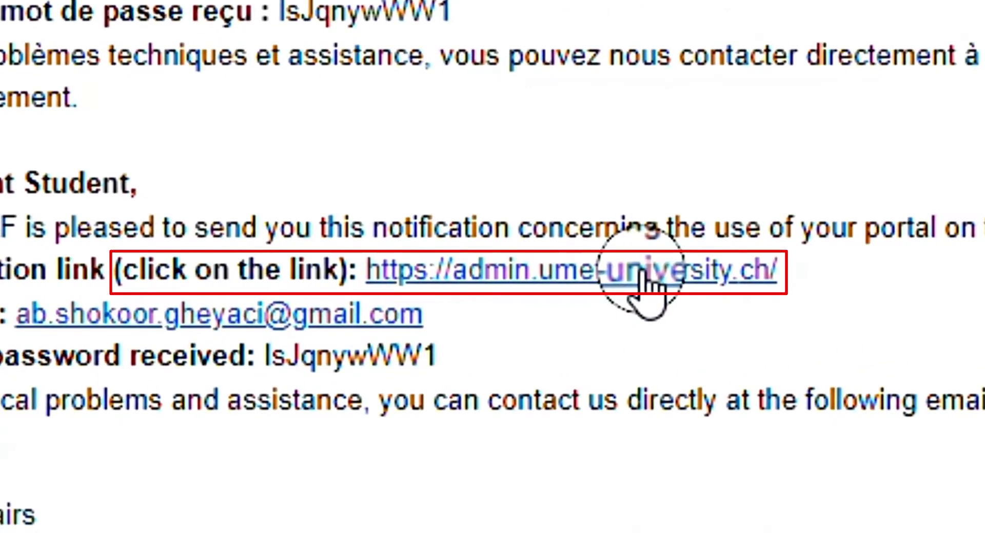
Step: Open the portal login page and paste the emailed login address into the Email field
click(641, 272)
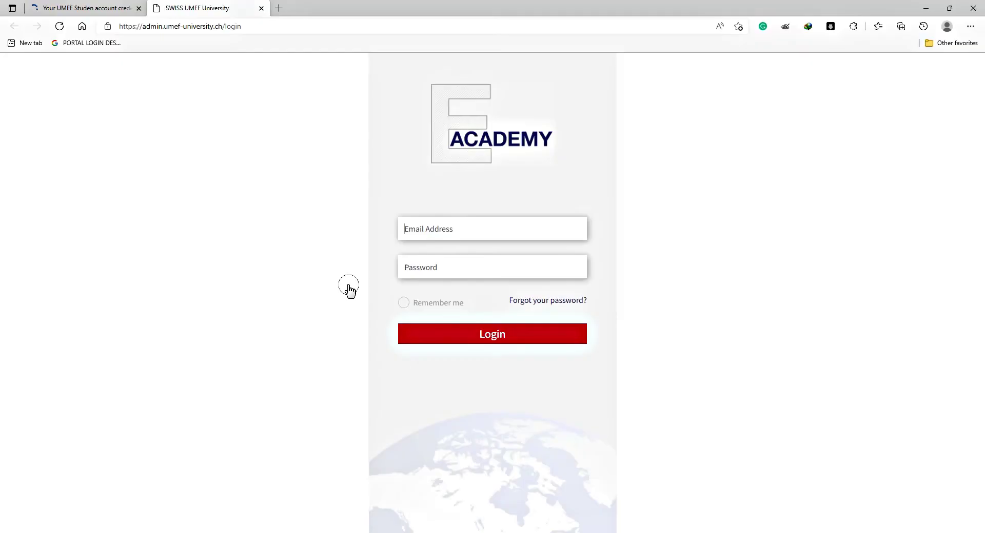
click(104, 4)
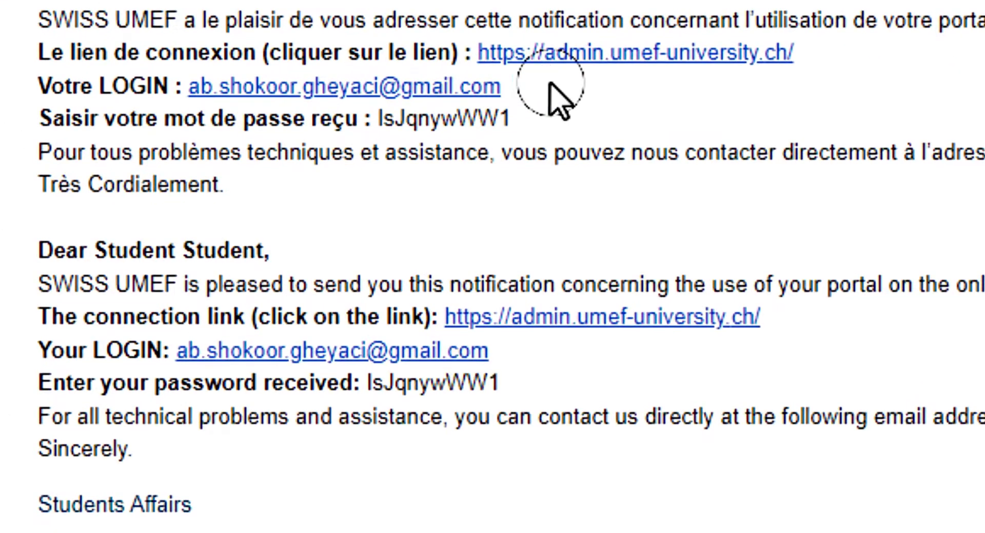
drag(550, 83, 189, 83)
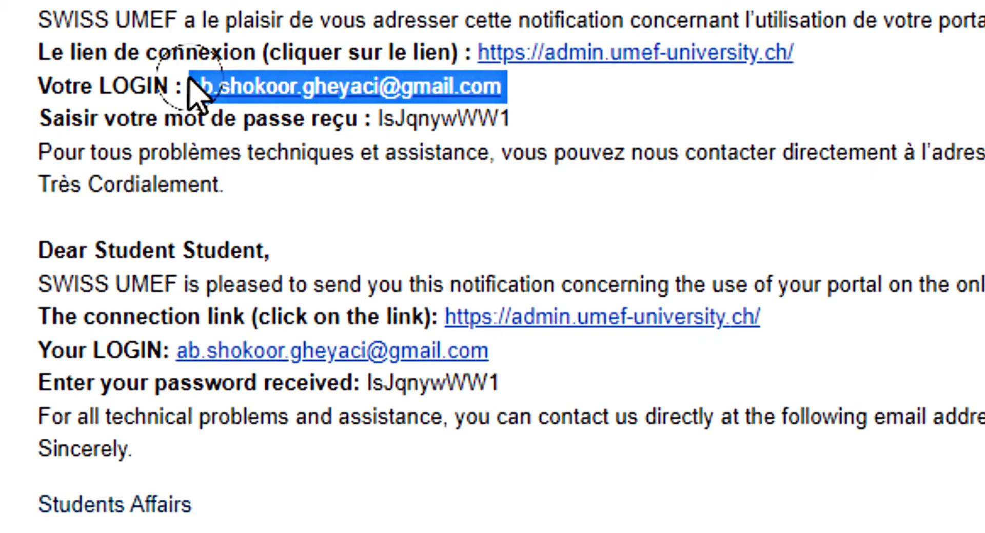
click(555, 127)
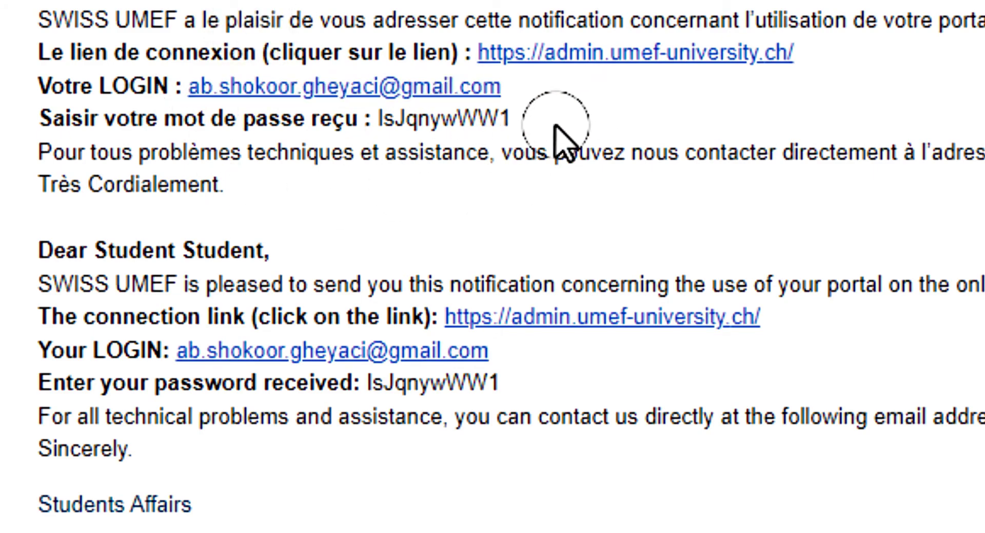
right_click(403, 92)
click(461, 398)
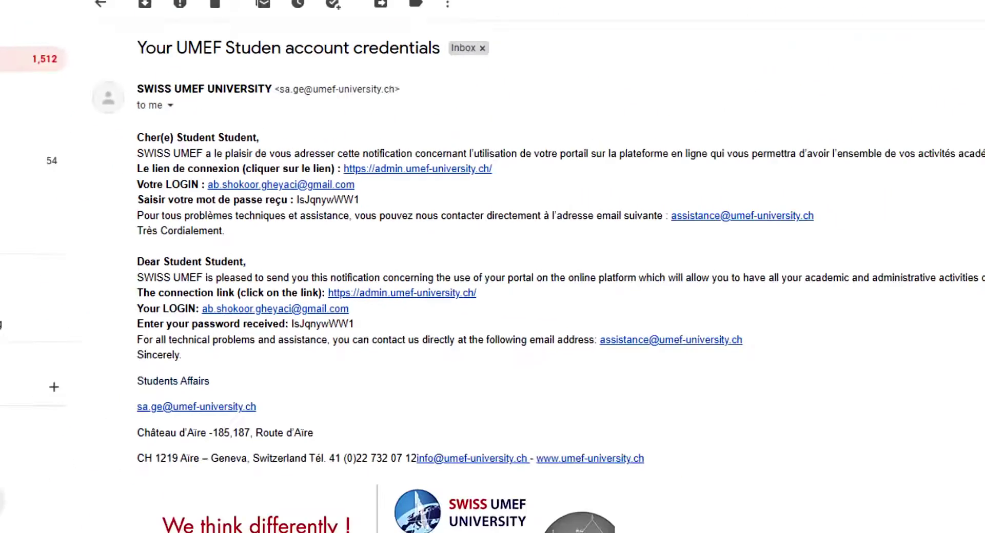
click(205, 9)
right_click(411, 224)
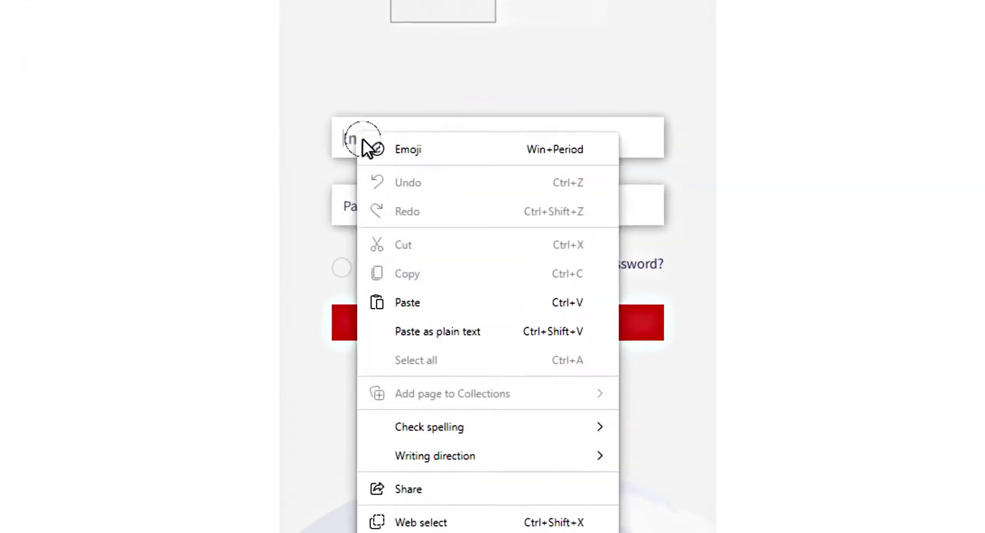
click(428, 283)
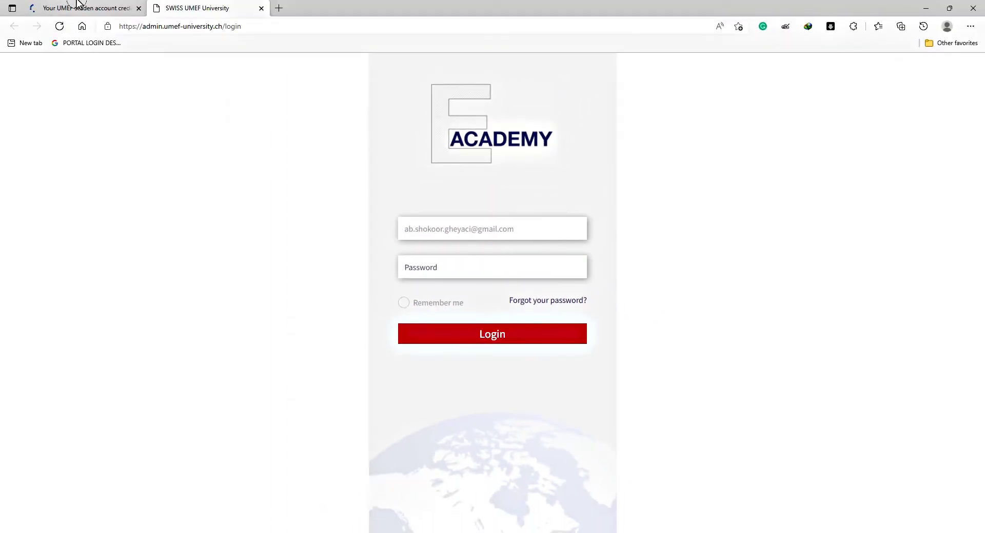
Step: Copy the emailed password from Gmail and paste it into the portal's Password field
click(77, 6)
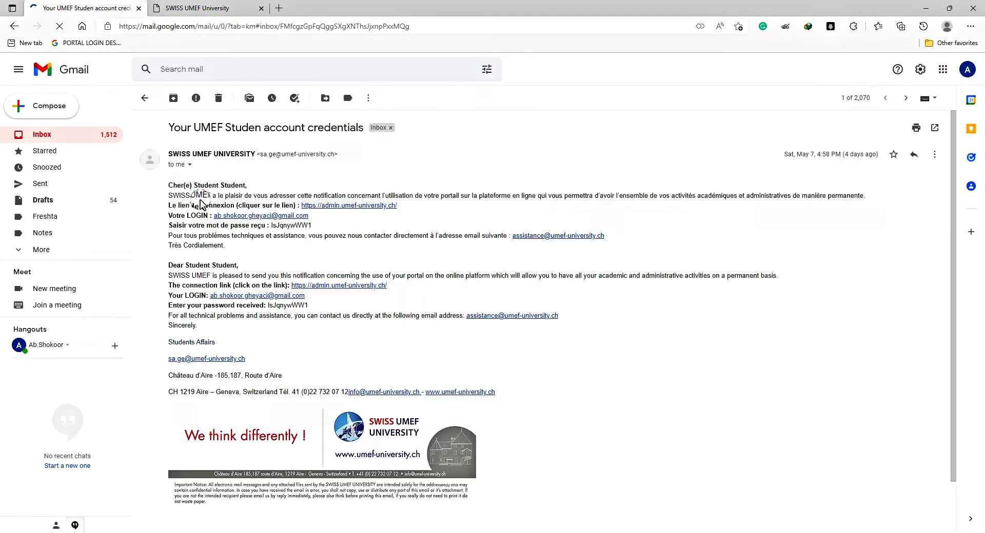
mouse_move(608, 310)
mouse_down()
mouse_move(574, 334)
mouse_move(432, 311)
mouse_up()
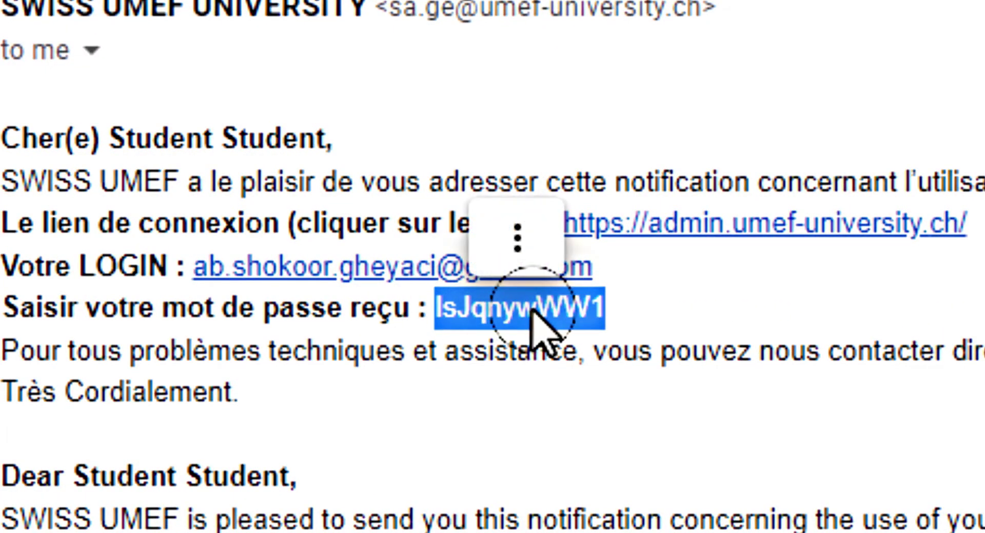
right_click(539, 309)
click(710, 359)
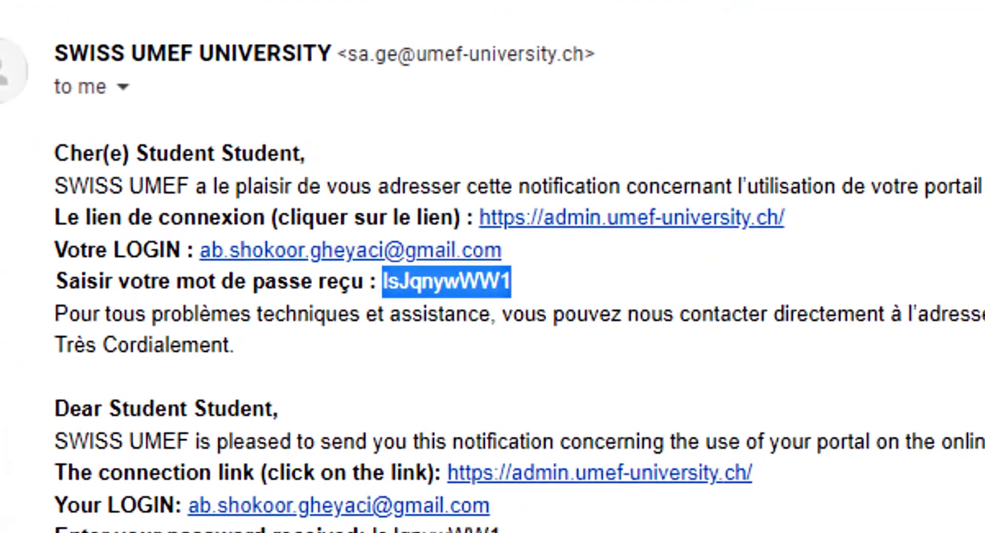
click(210, 7)
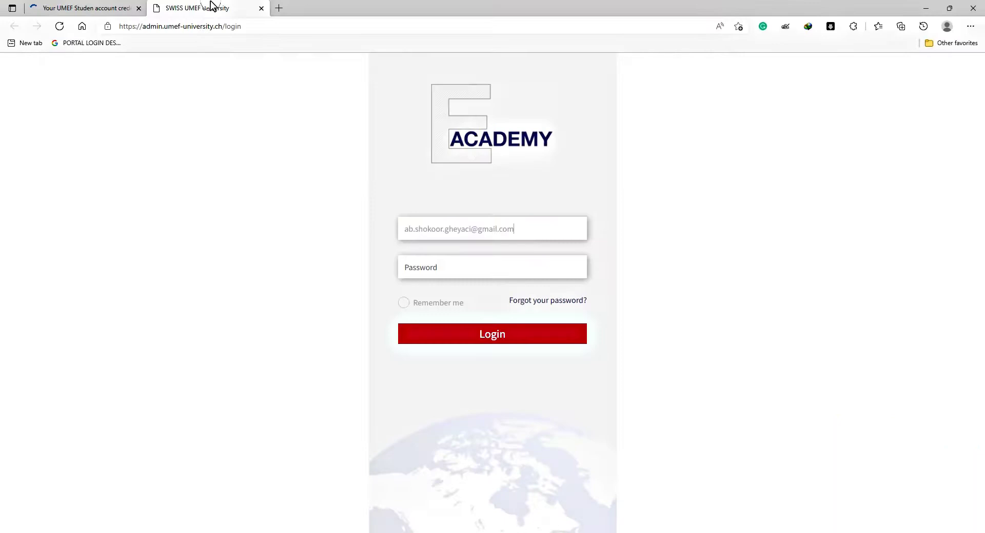
right_click(435, 262)
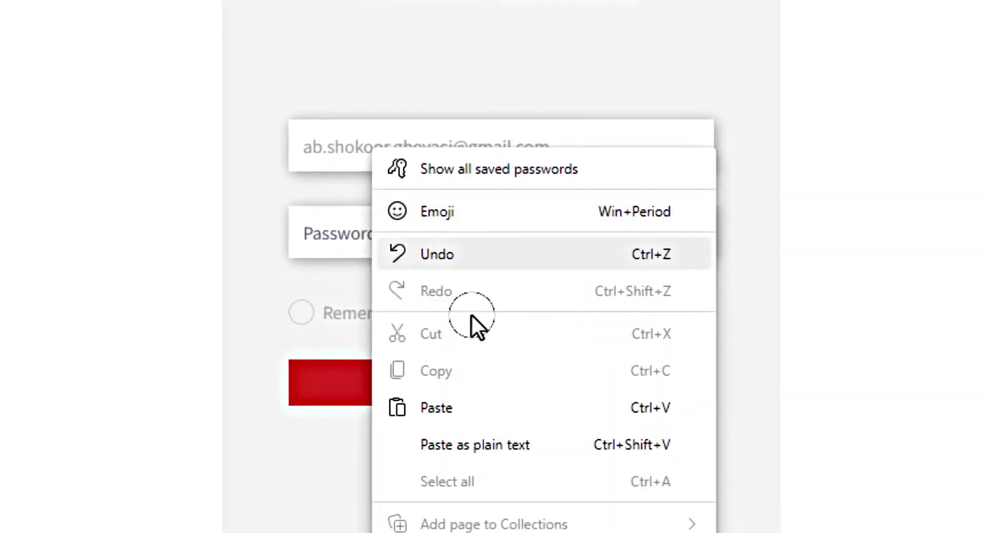
click(539, 406)
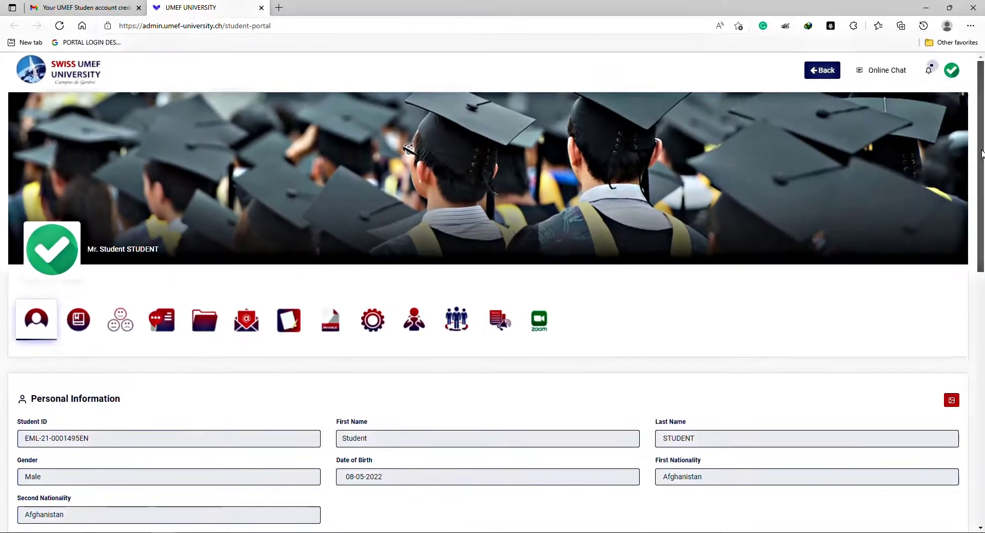
Step: Glance at the Education Background edit form, close it, and switch to My Courses
scroll(982, 428, down, 7)
scroll(982, 428, down, 4)
click(950, 303)
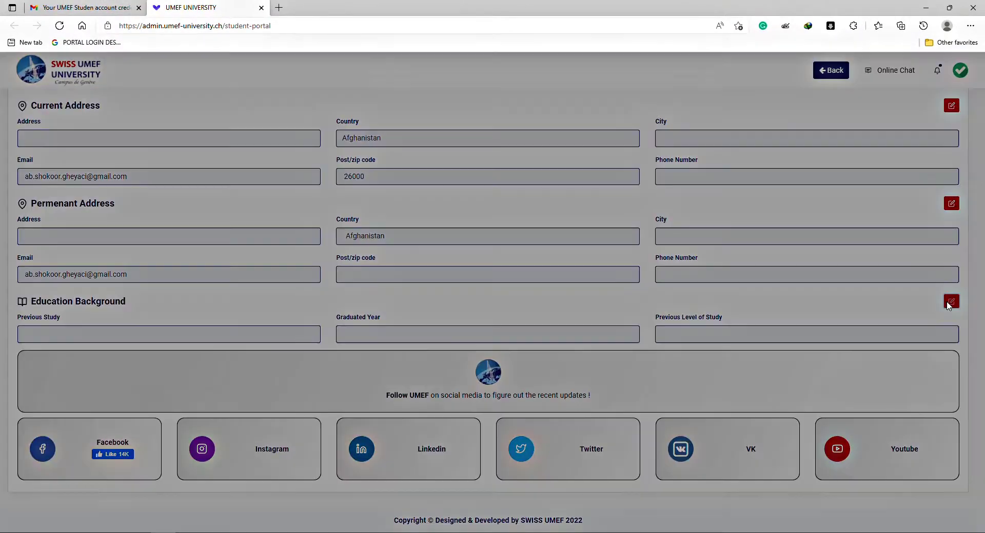
click(689, 76)
scroll(78, 319, up, 10)
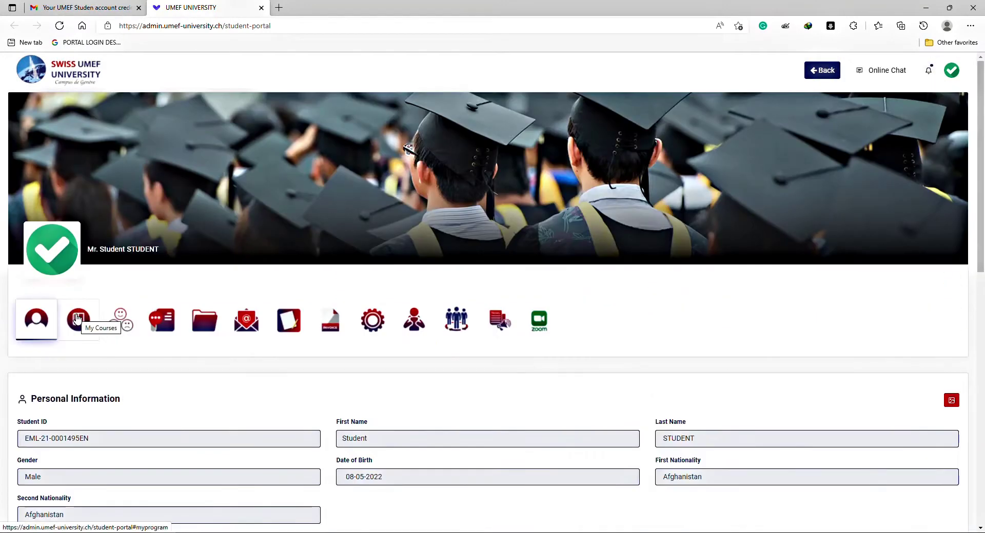
click(78, 319)
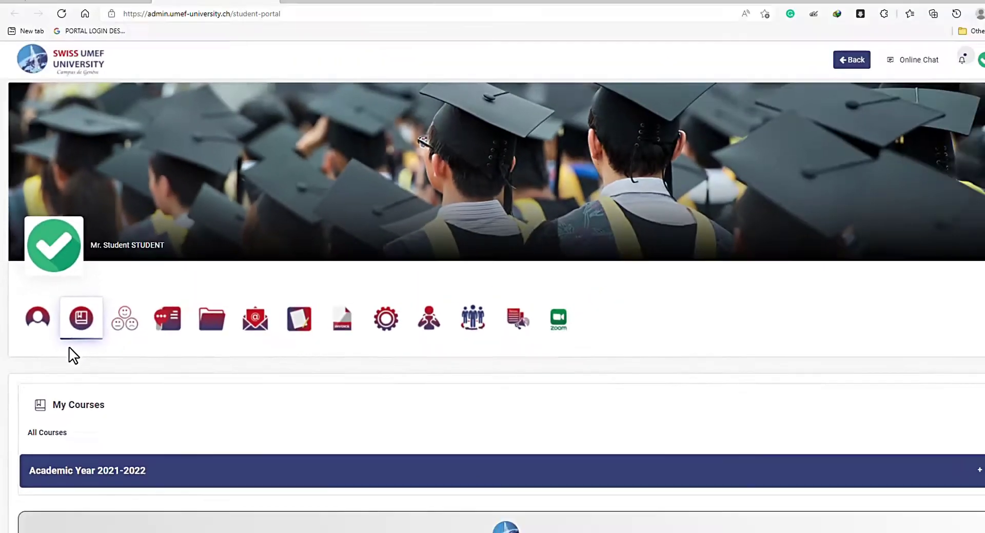
Step: Expand Academic Year 2021-2022 and open the Entrepreneur and economic growth course
scroll(471, 331, down, 2)
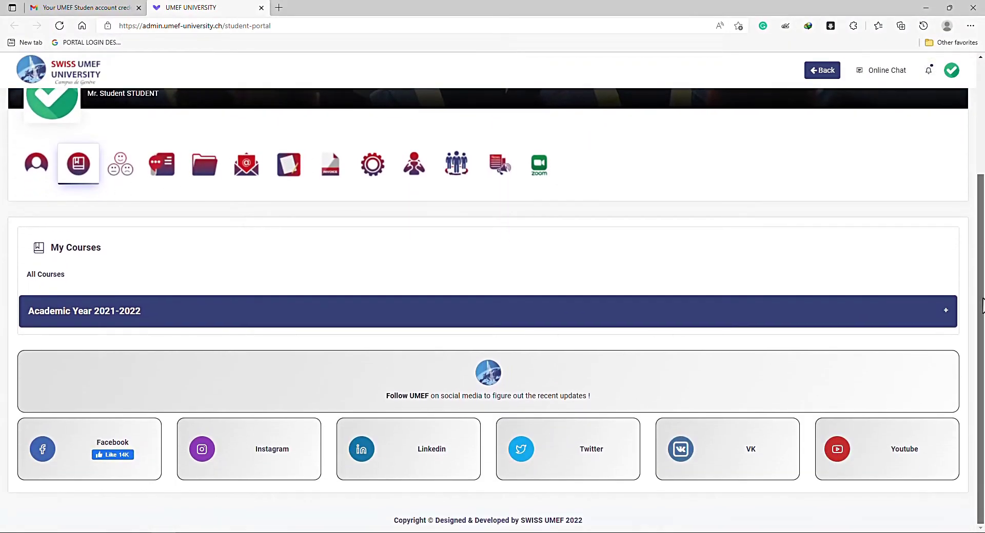
click(472, 328)
scroll(470, 322, down, 4)
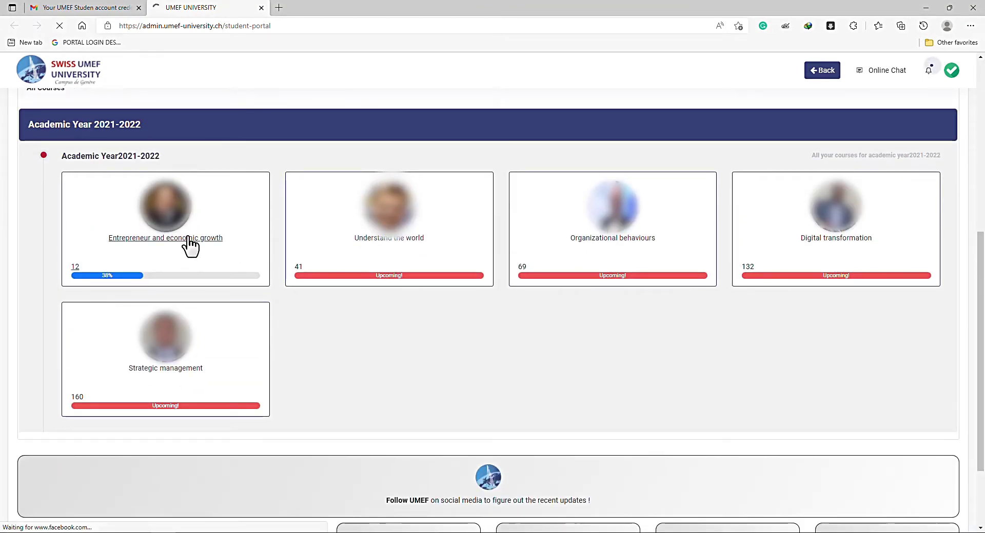
click(188, 238)
Step: Browse the course information, evaluation summary and lecturer tabs, then return to the portal
click(37, 151)
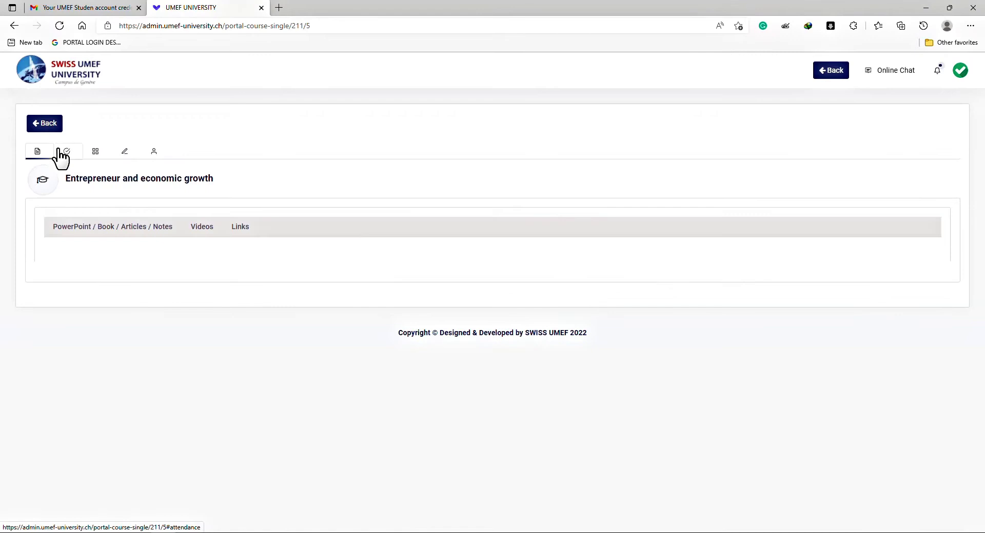
click(96, 152)
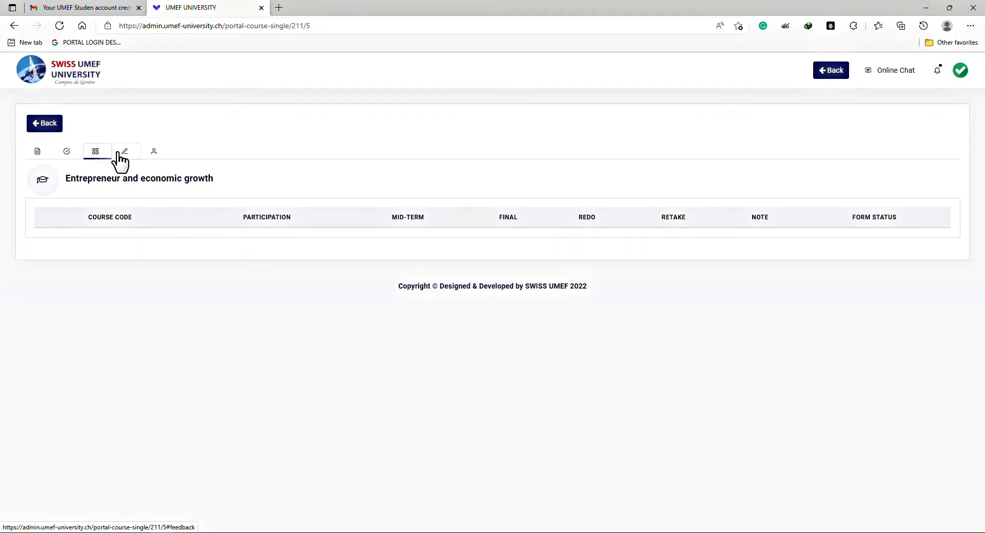
click(154, 152)
click(60, 126)
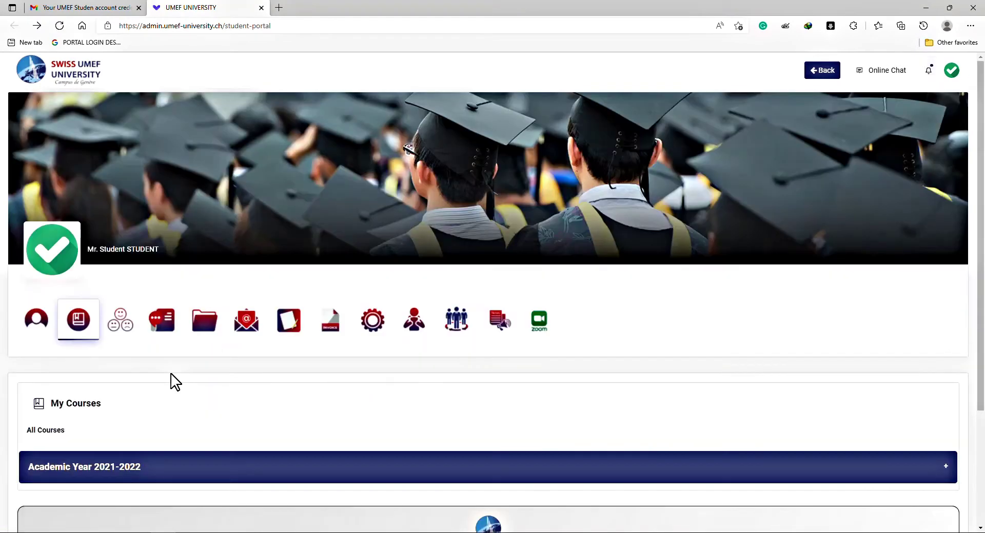
Step: Open My Feedback, expand the annual summary, and submit the 2021-2022 Annual Feedback Form
click(117, 328)
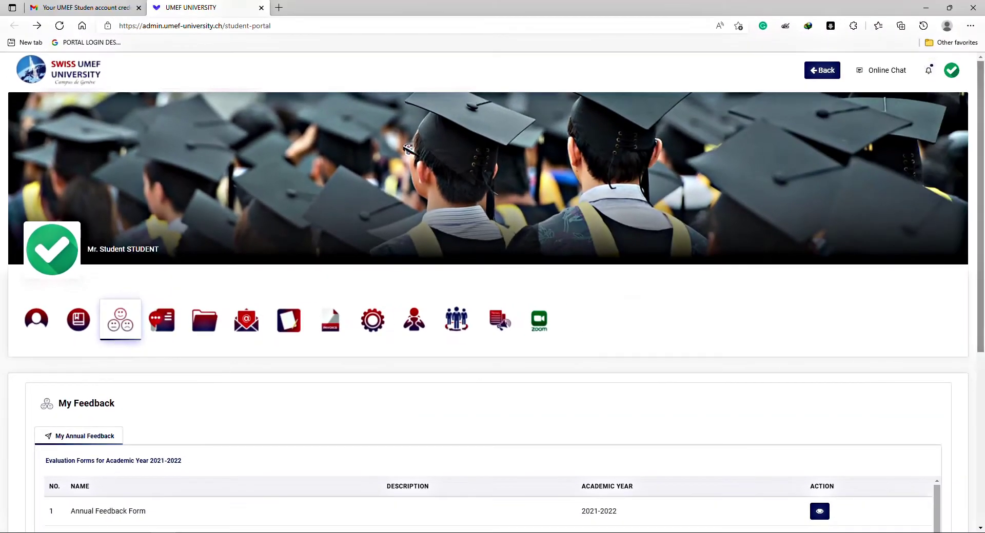
scroll(800, 282, down, 5)
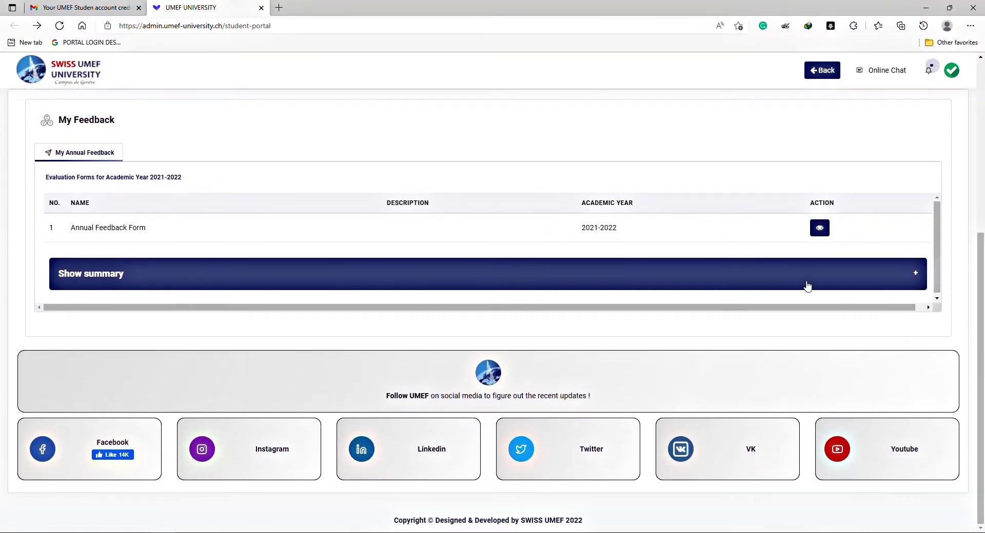
click(794, 278)
click(819, 228)
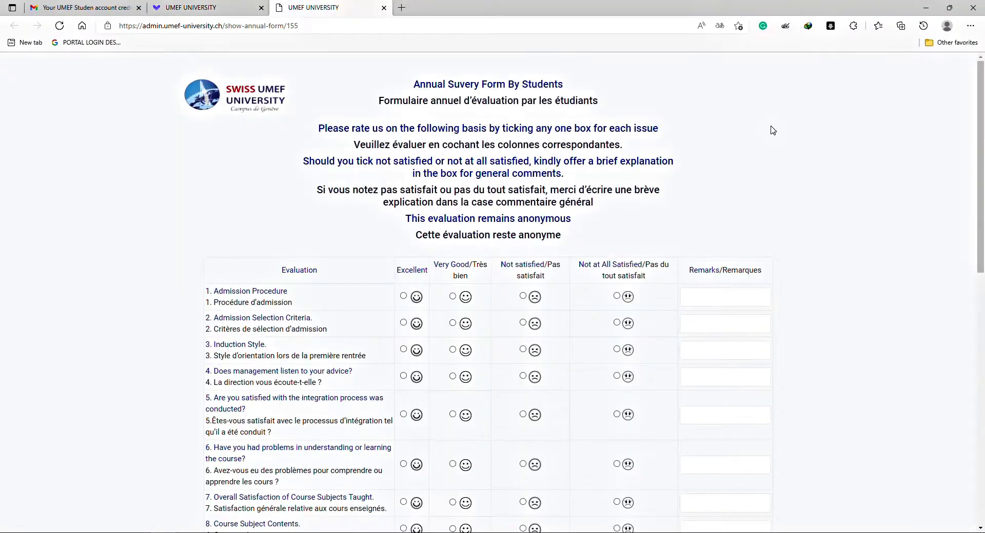
drag(980, 135, 980, 387)
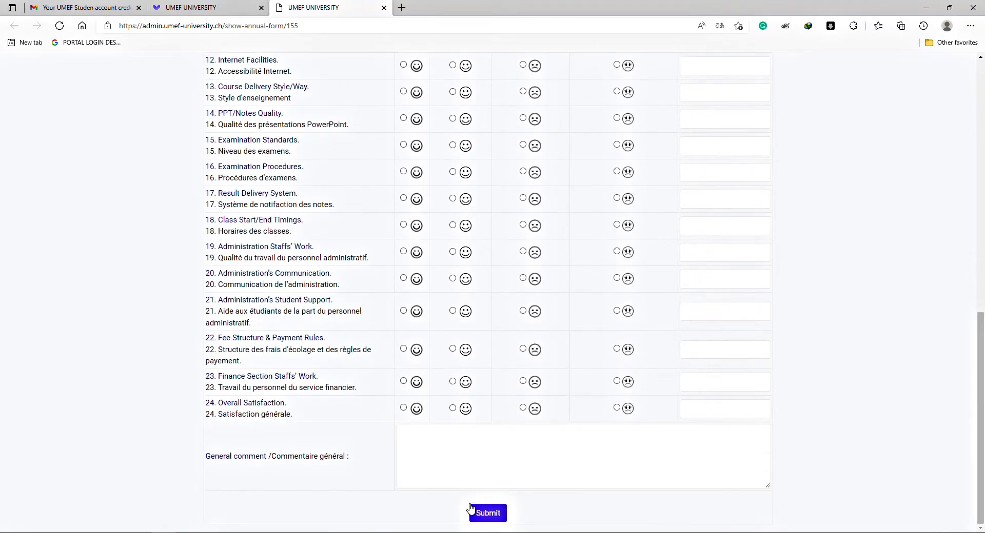
click(471, 508)
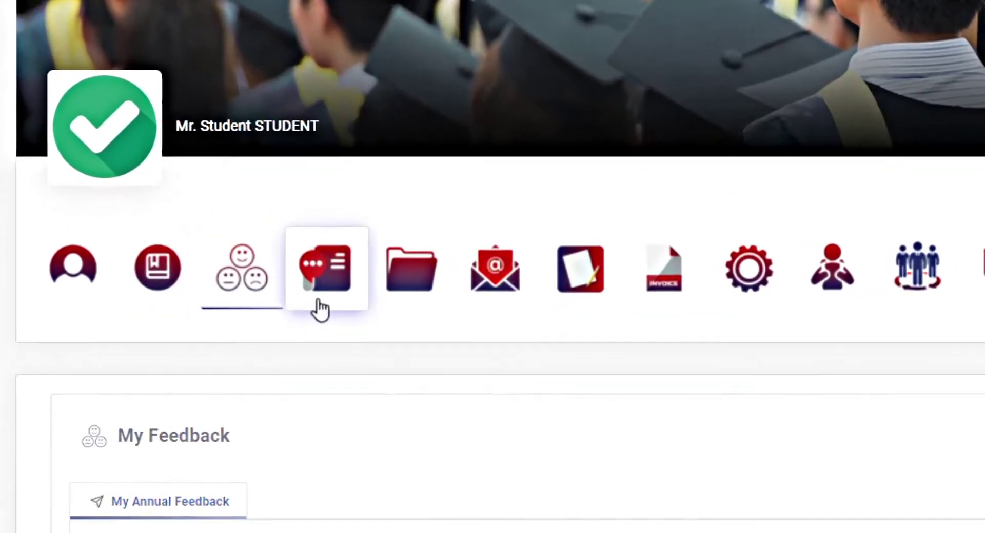
Step: View the English 2021-2022 Semester I transcript, then return to My Documents
click(161, 333)
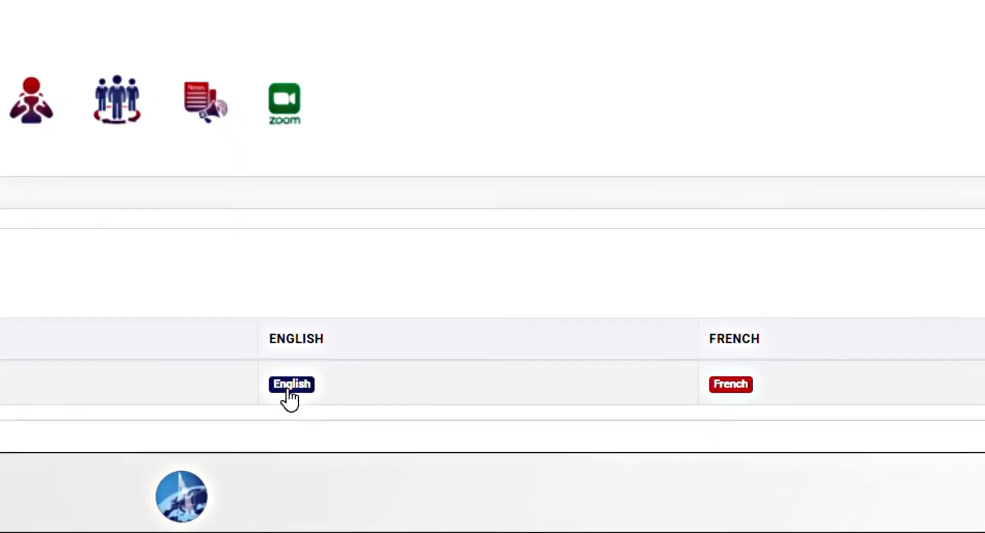
click(289, 391)
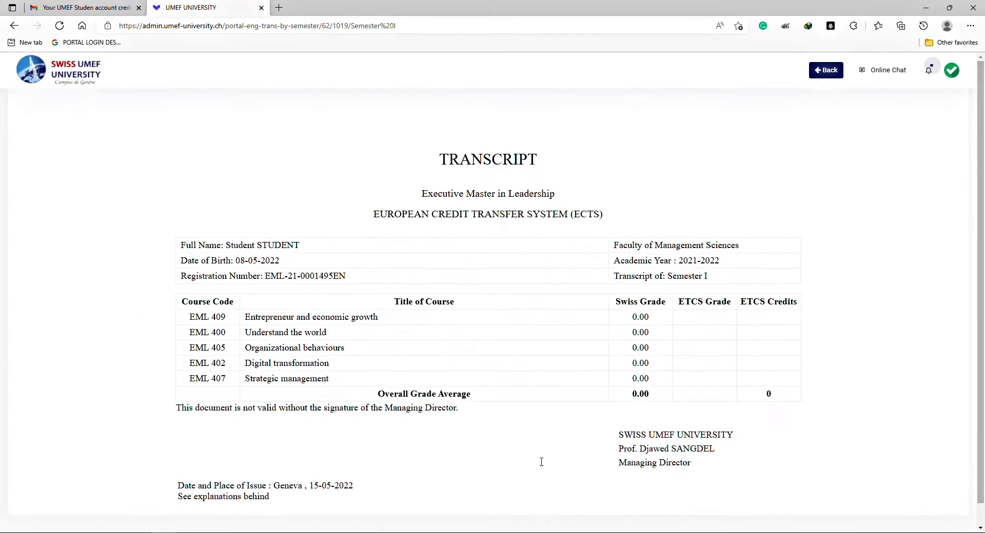
click(826, 72)
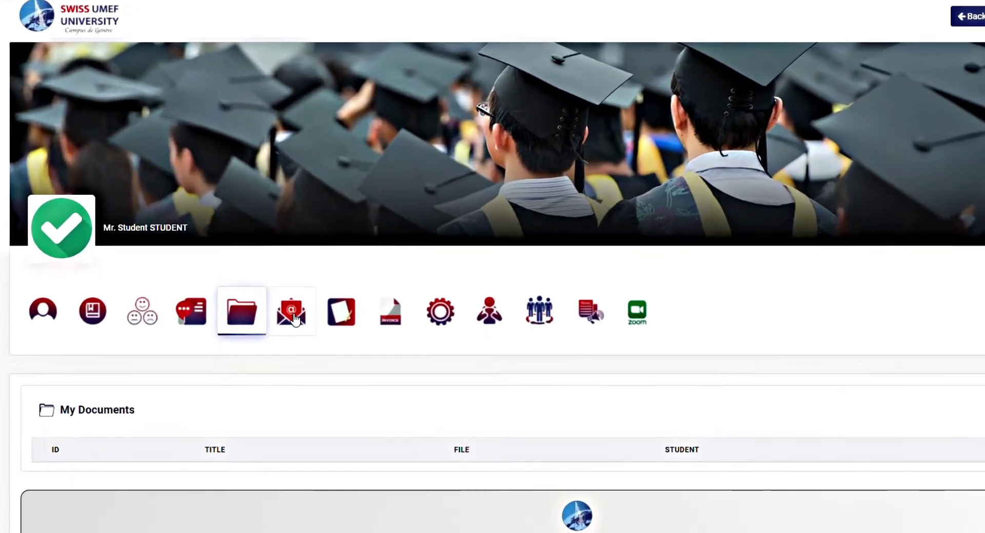
Step: Check the empty My Letters section, then switch to the empty My Notes table
click(294, 319)
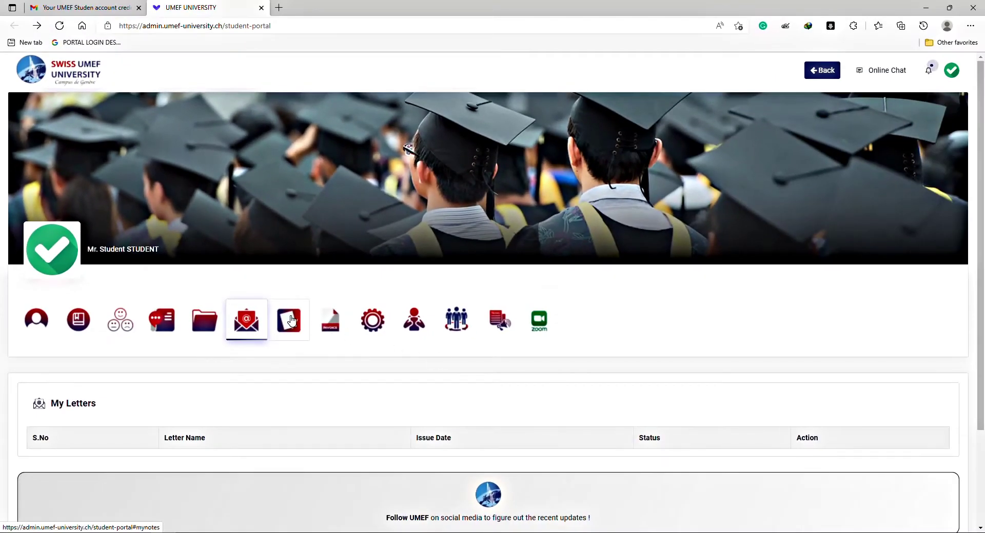
click(292, 320)
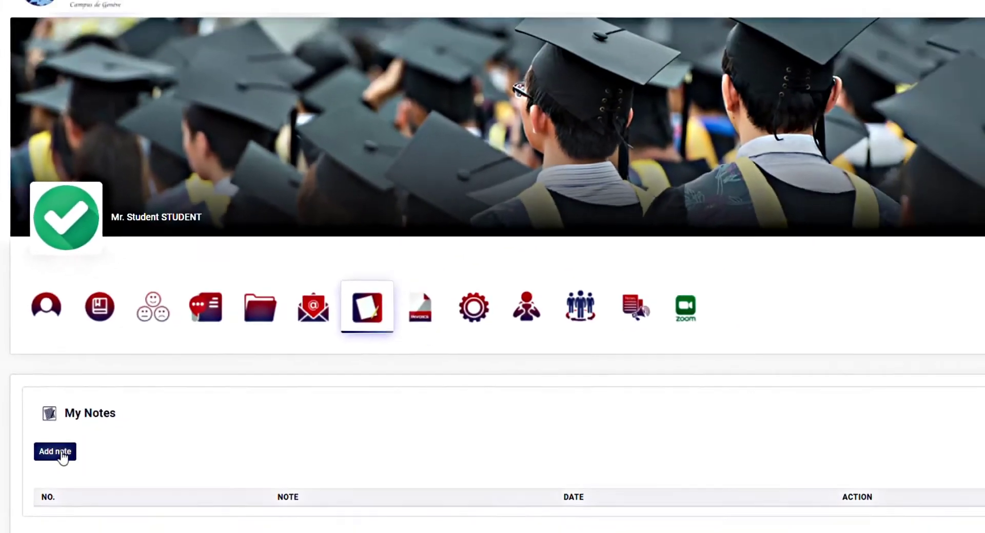
Step: Save a 'Hello' note dated 05/05/2022, then check empty My Invoices and open My Account
click(43, 434)
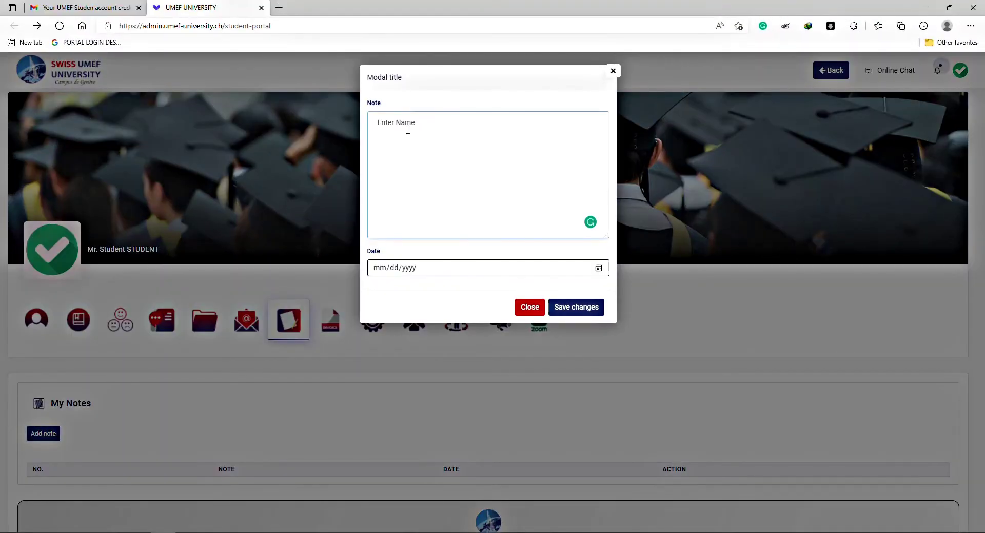
text(Hello)
click(598, 268)
click(436, 327)
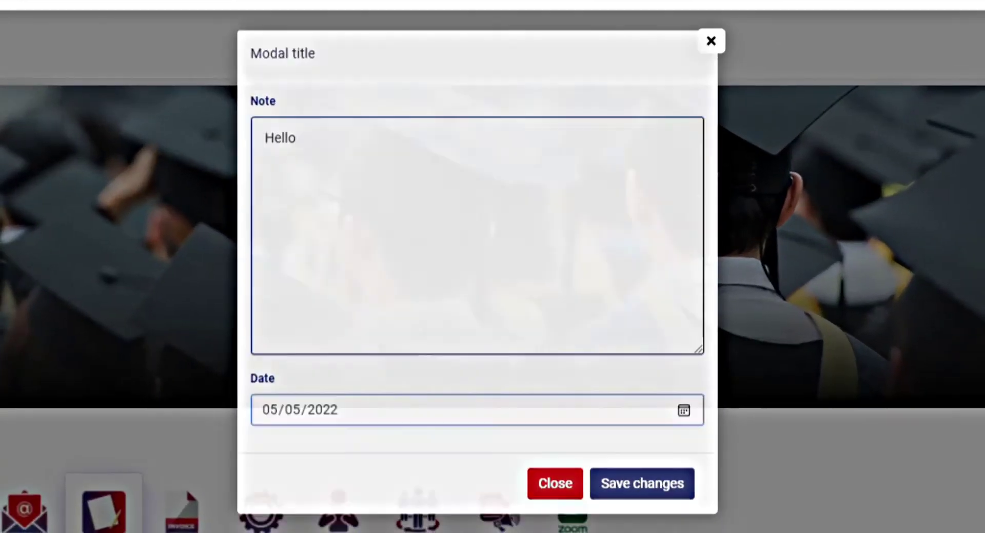
click(642, 484)
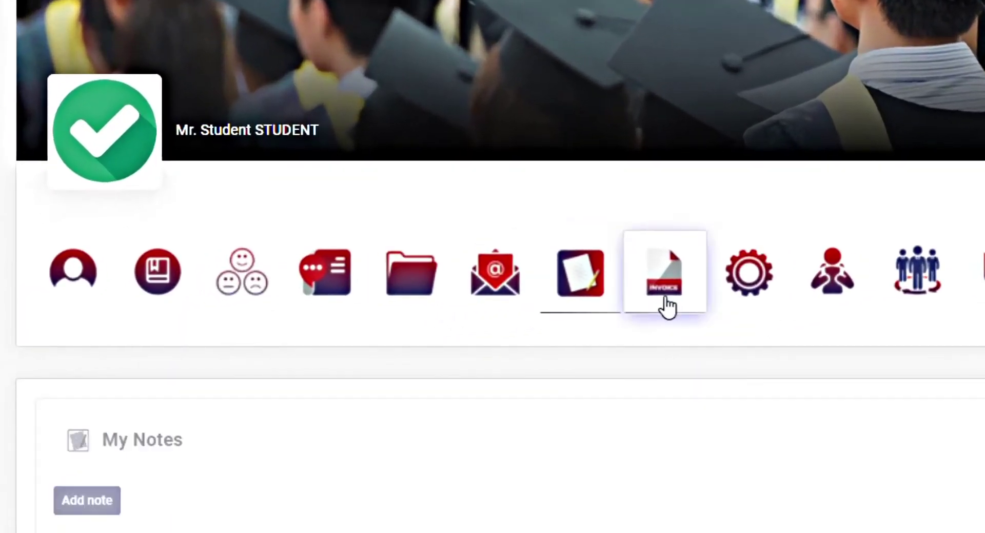
click(665, 301)
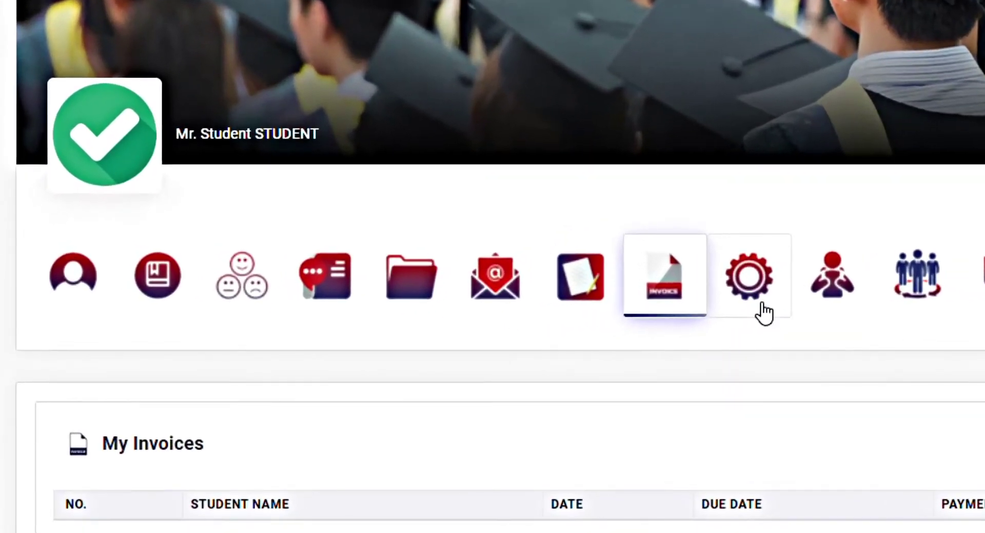
click(378, 336)
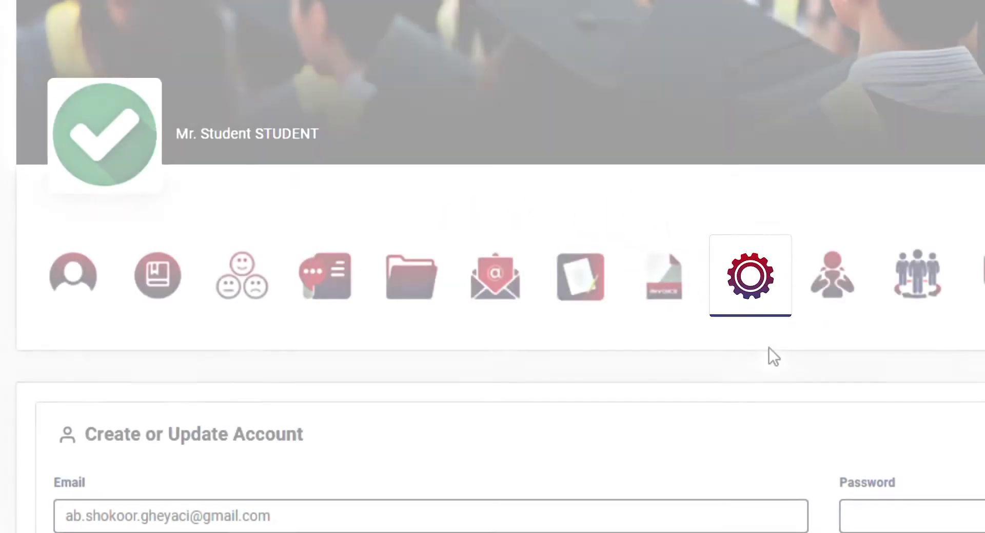
Step: Click into the Password and Email fields without saving changes, then open My Swiss UMEF
click(749, 488)
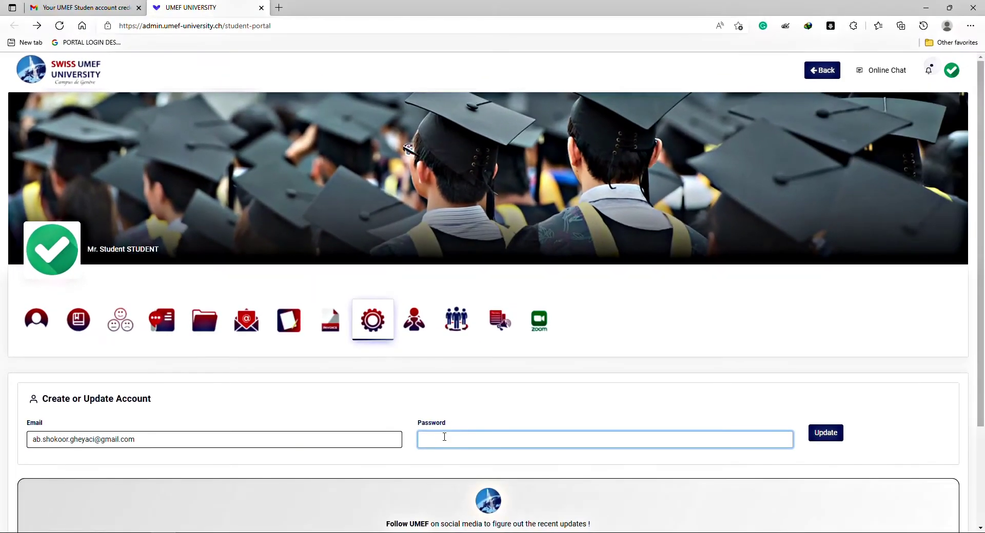
drag(137, 440, 21, 451)
click(445, 442)
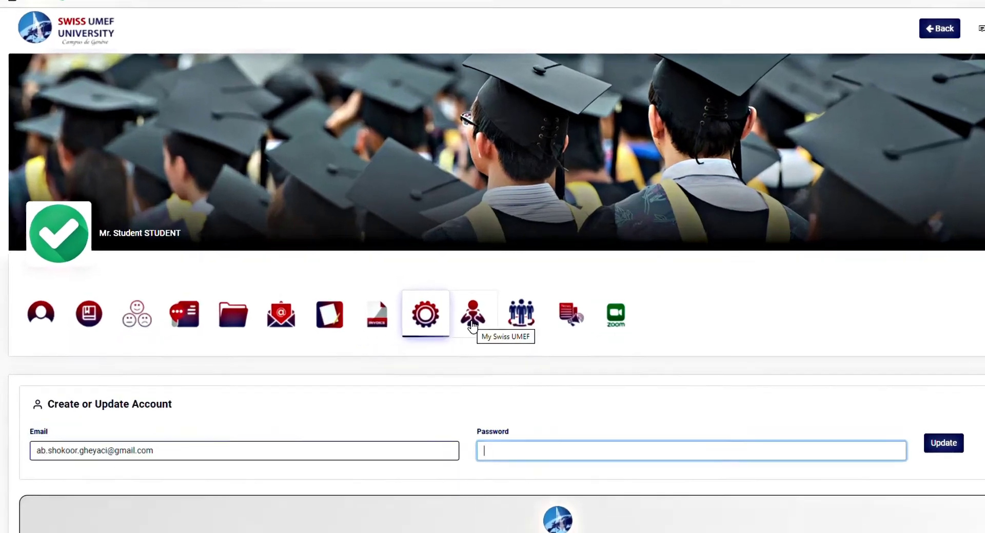
click(413, 328)
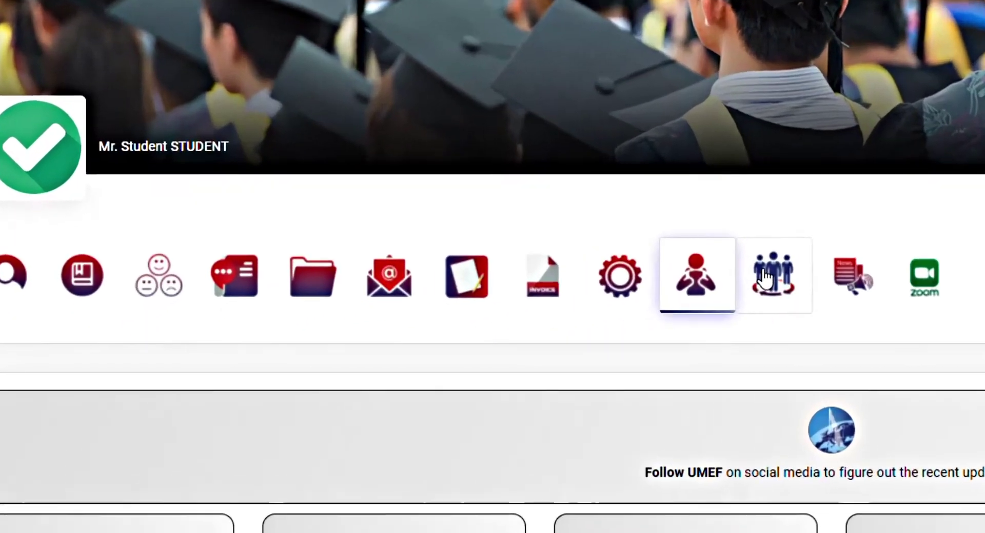
Step: Open My Resources and switch between the UMEF Regulation and My Regulation document tabs
click(456, 320)
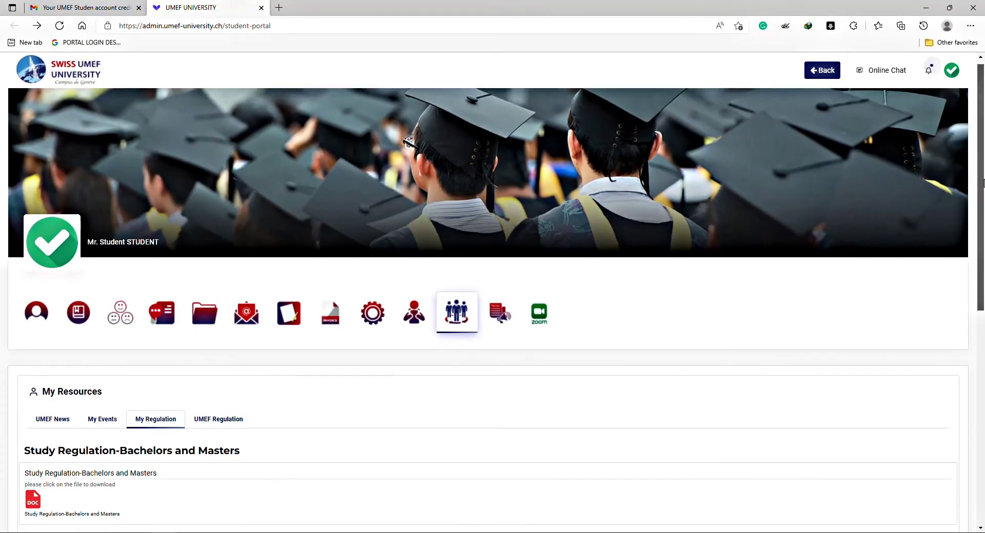
scroll(650, 243, down, 5)
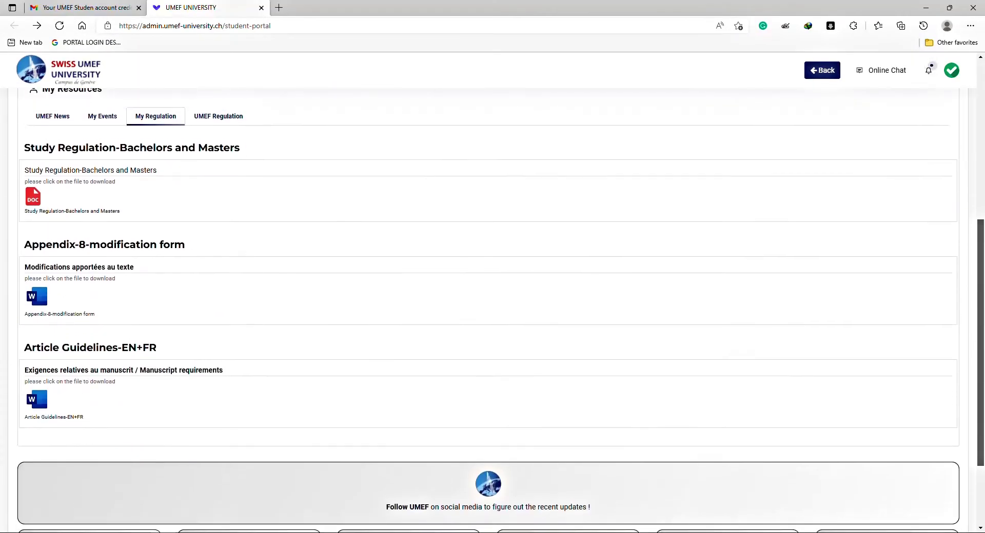
click(216, 143)
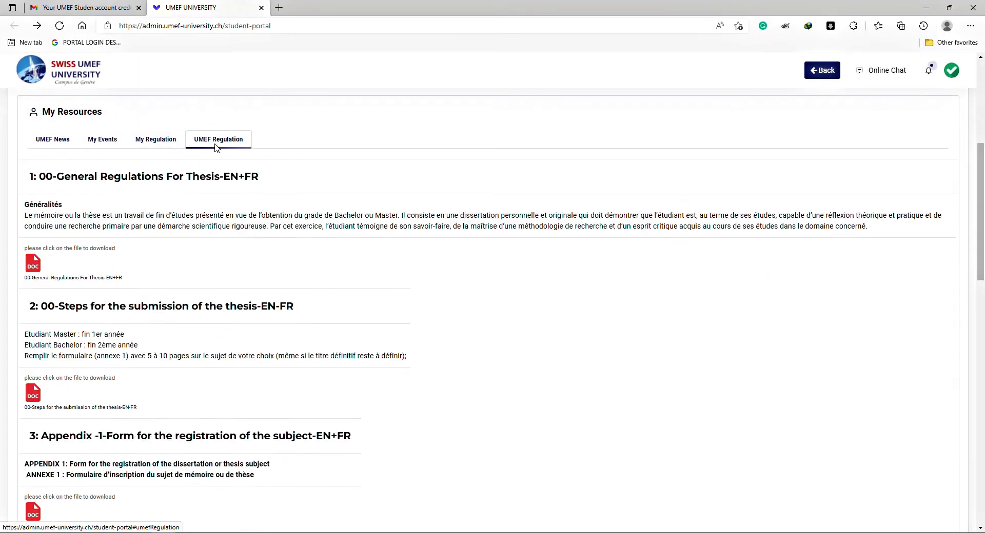
click(157, 143)
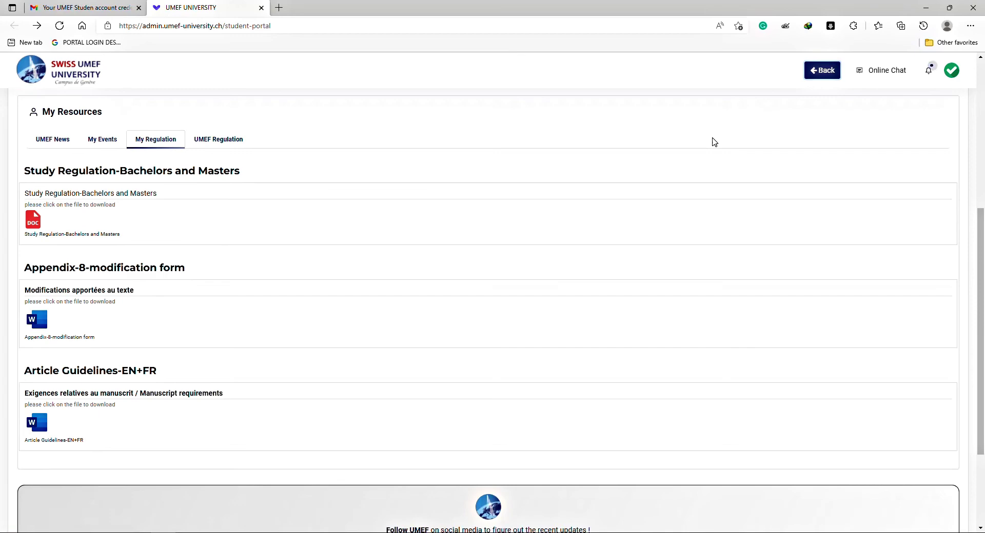
scroll(714, 142, up, 5)
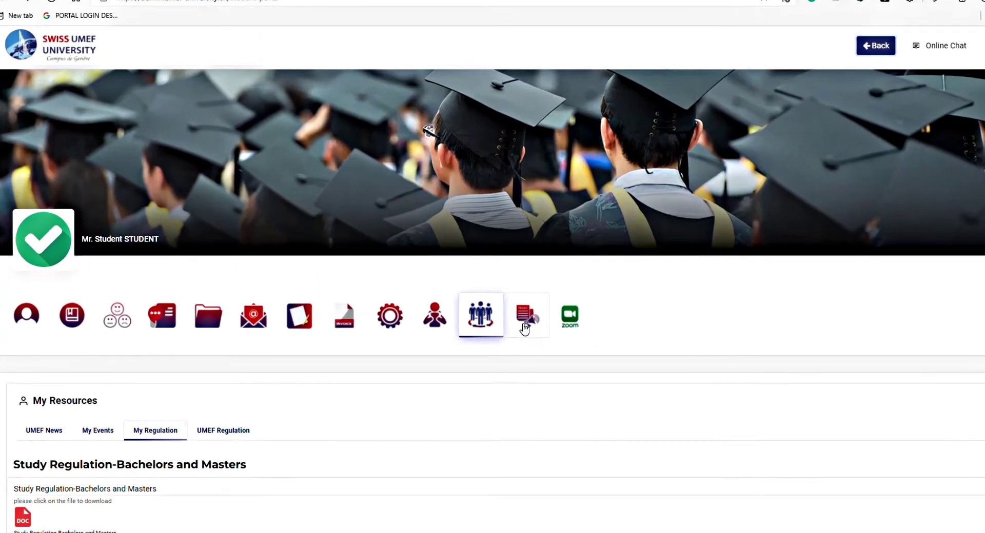
Step: Open News and browse the announcements from the Master Exécutif en Leadership planning onward
click(497, 327)
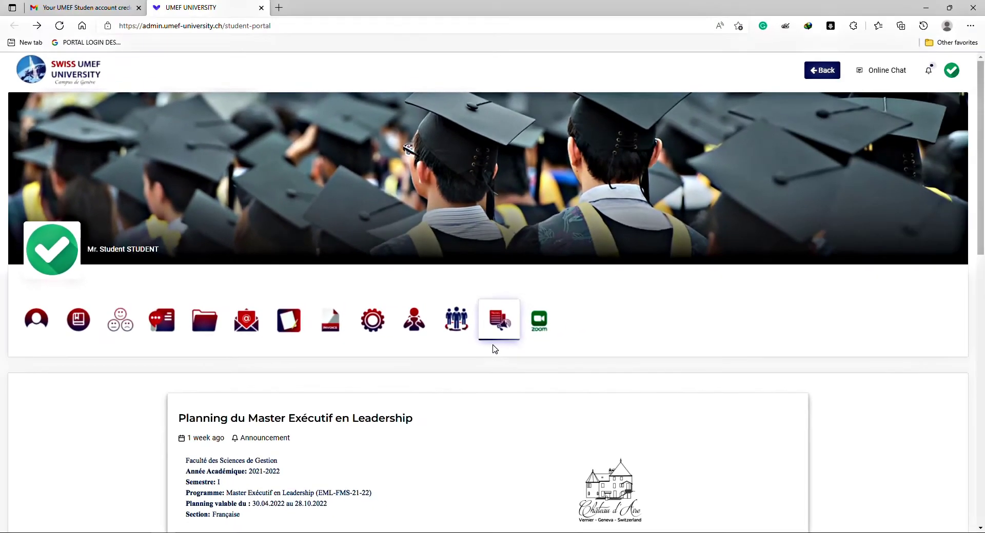
scroll(946, 187, down, 3)
scroll(954, 256, down, 3)
scroll(970, 349, down, 2)
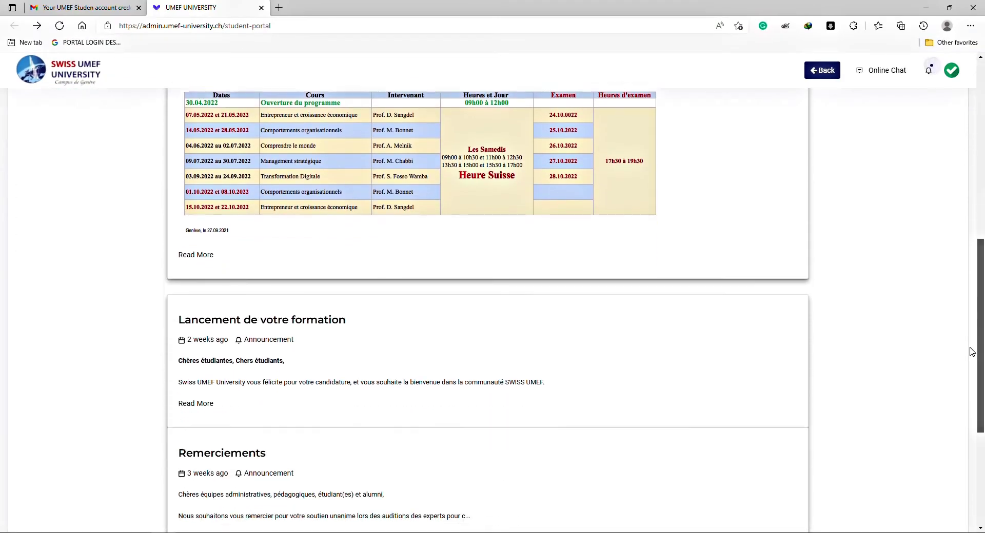
scroll(961, 428, down, 3)
scroll(961, 428, down, 1)
scroll(955, 433, up, 3)
scroll(970, 307, up, 5)
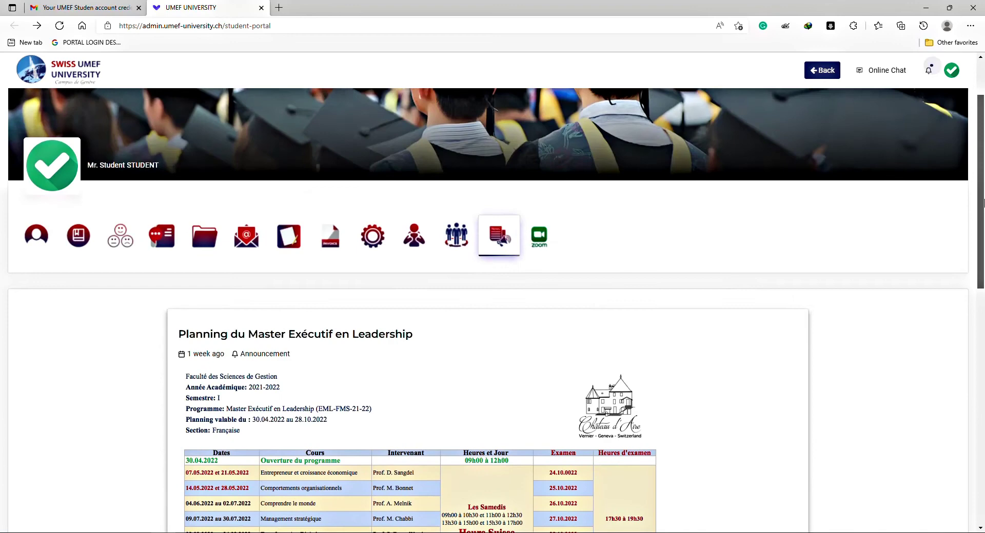
scroll(983, 163, up, 2)
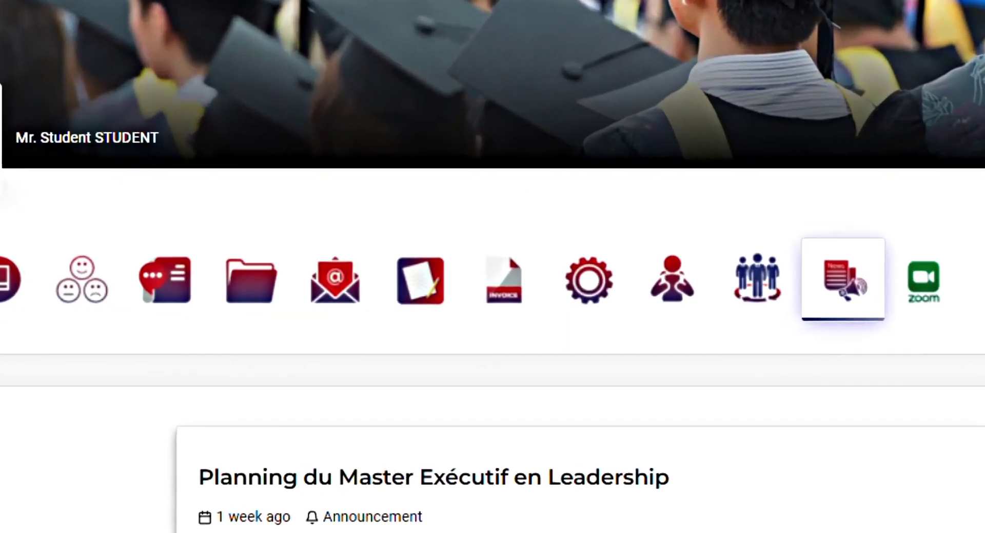